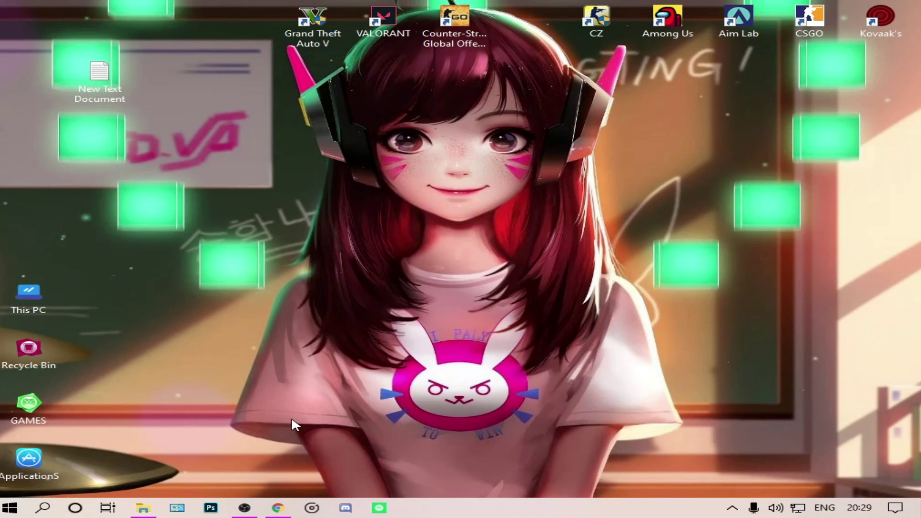
Step: Search Google in Chrome for 'Valorant ports'
{"action": "left_click", "coordinate": [284, 505]}
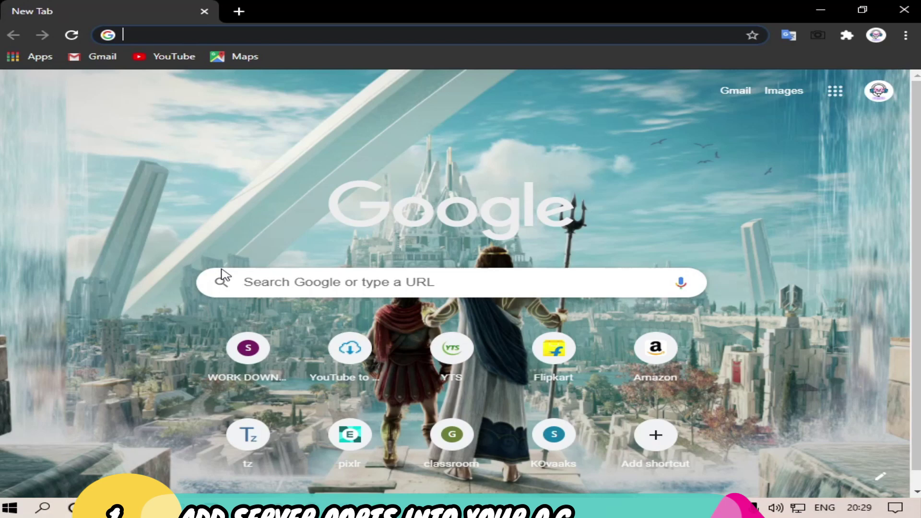
{"action": "type", "text": "Valorant ports"}
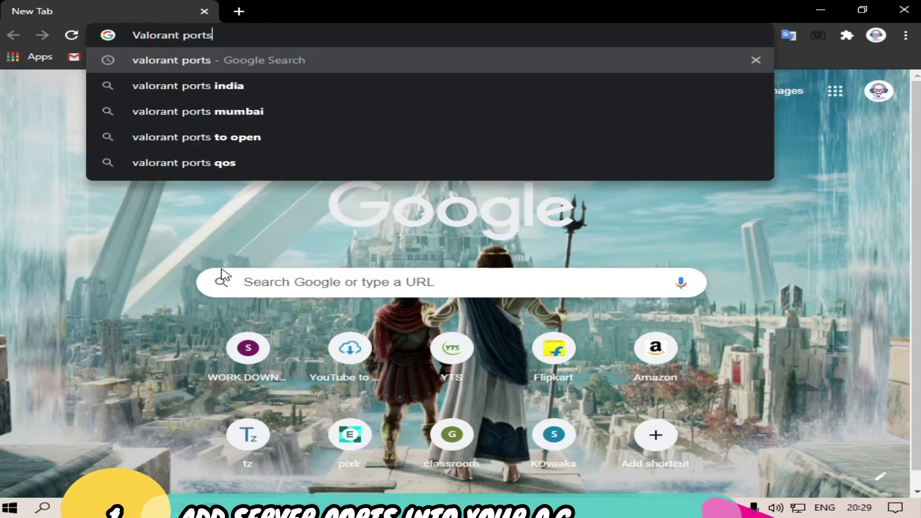
{"action": "key", "text": "Return"}
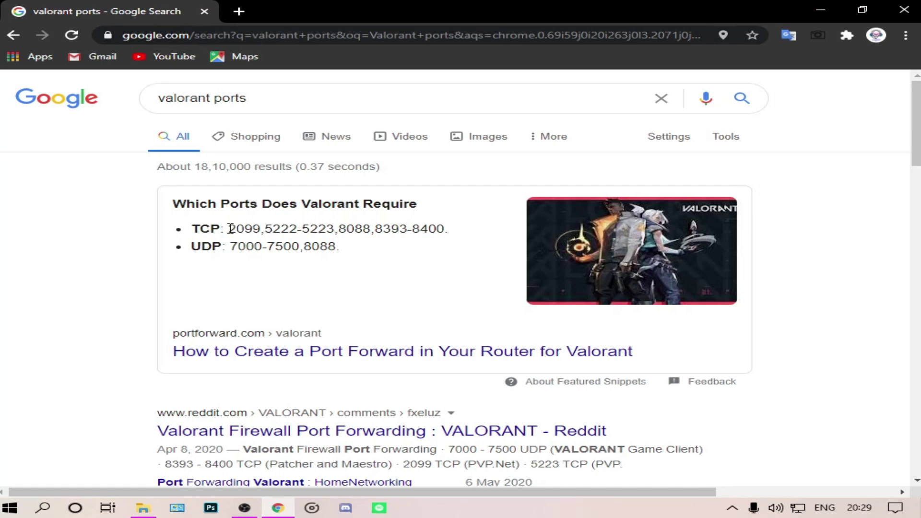
Step: Copy the TCP port list 2099,5222-5223,8088,8393-8400 from the search answer
{"action": "left_click_drag", "start_coordinate": [231, 227], "coordinate": [444, 229]}
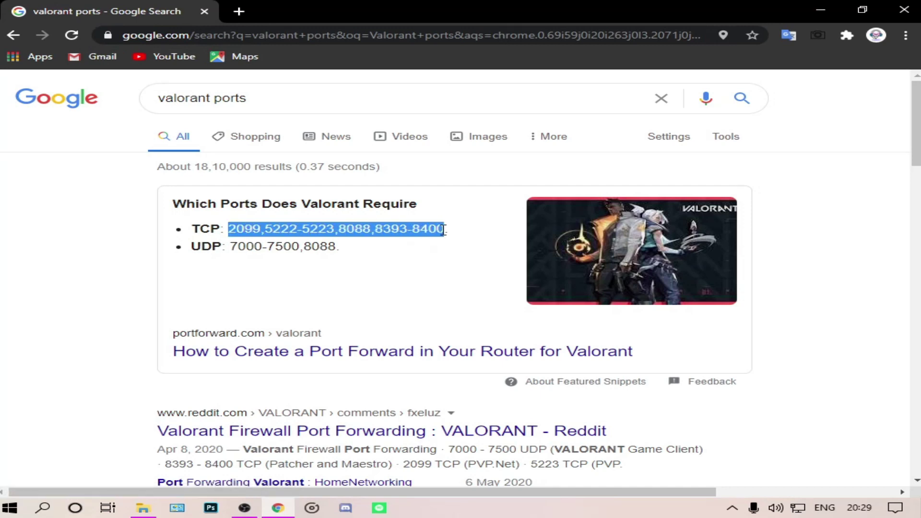
{"action": "right_click", "coordinate": [435, 232]}
{"action": "left_click", "coordinate": [440, 236]}
Step: Launch Windows Defender Firewall with Advanced Security and show its Inbound Rules
{"action": "key", "text": "super"}
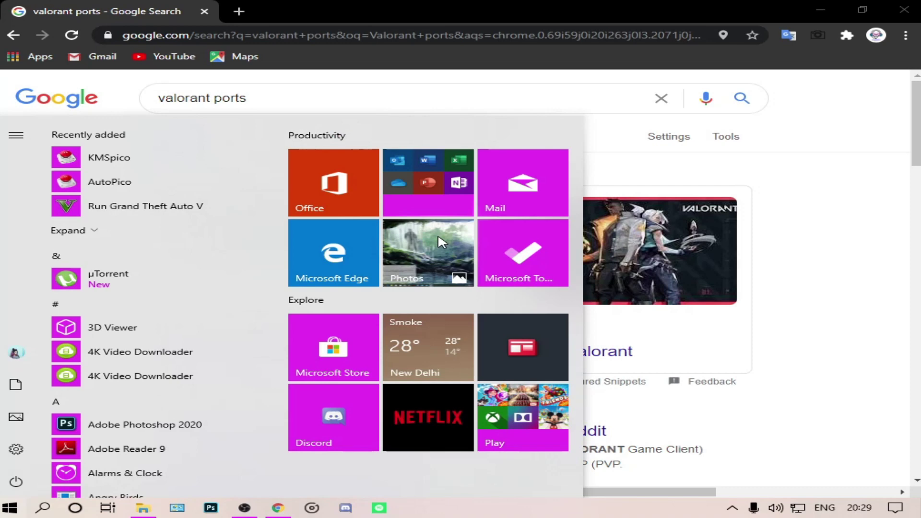
{"action": "type", "text": "fire"}
{"action": "key", "text": "Escape"}
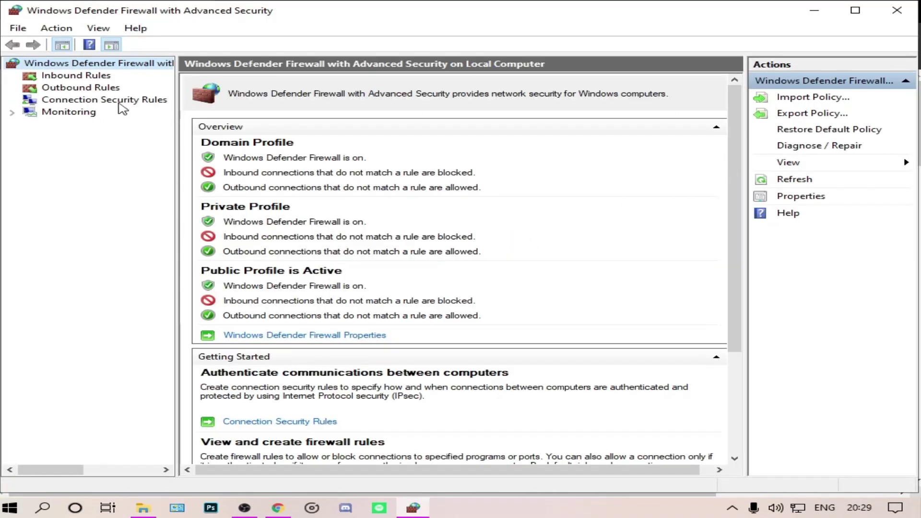
{"action": "left_click", "coordinate": [87, 78]}
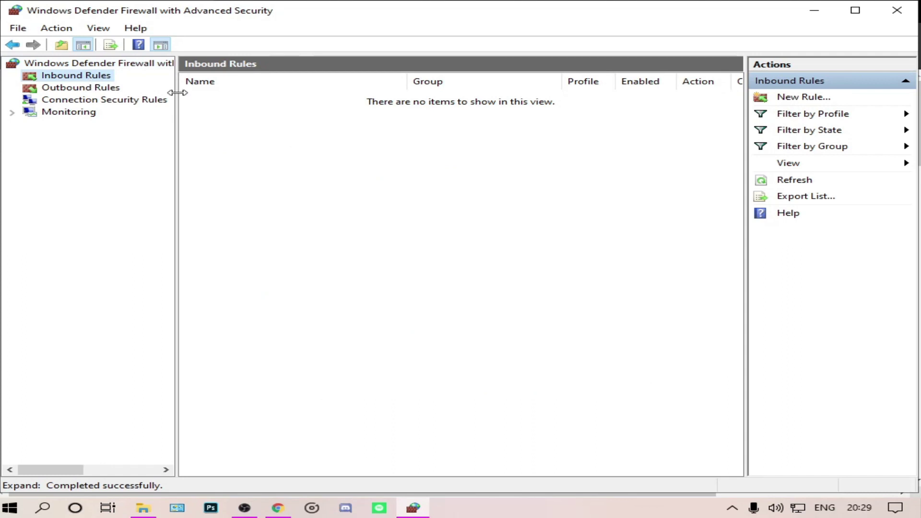
Step: Create inbound port rule 'Valorant TCP' allowing TCP 2099,5222-5223,8088,8393-8400 on all profiles
{"action": "left_click", "coordinate": [796, 98]}
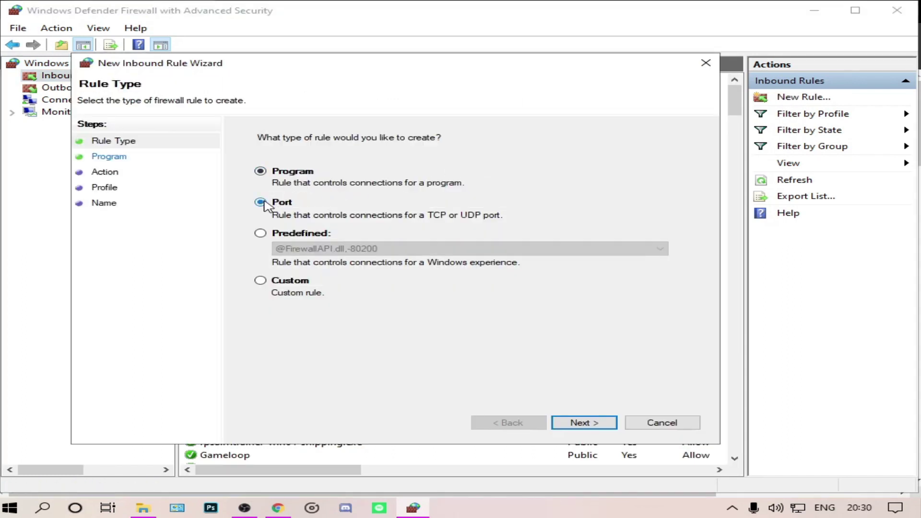
{"action": "left_click", "coordinate": [262, 203]}
{"action": "left_click", "coordinate": [559, 422]}
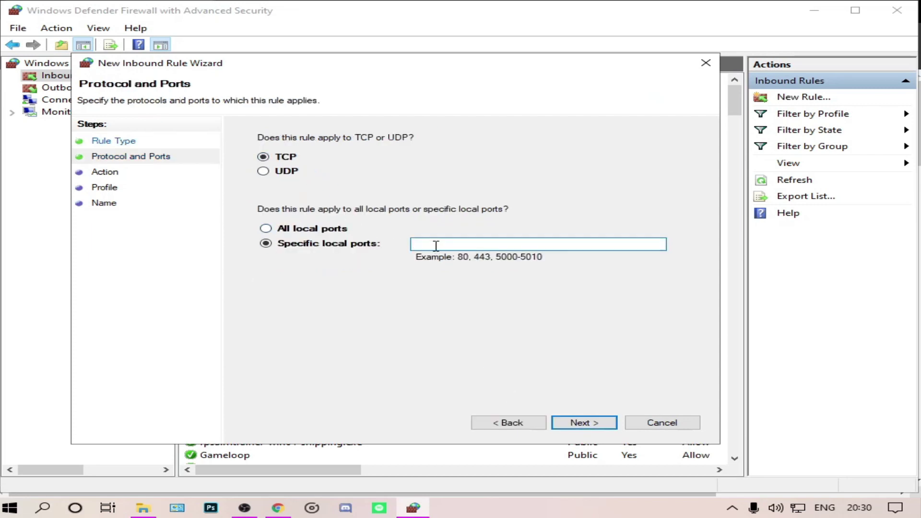
{"action": "key", "text": "ctrl+v"}
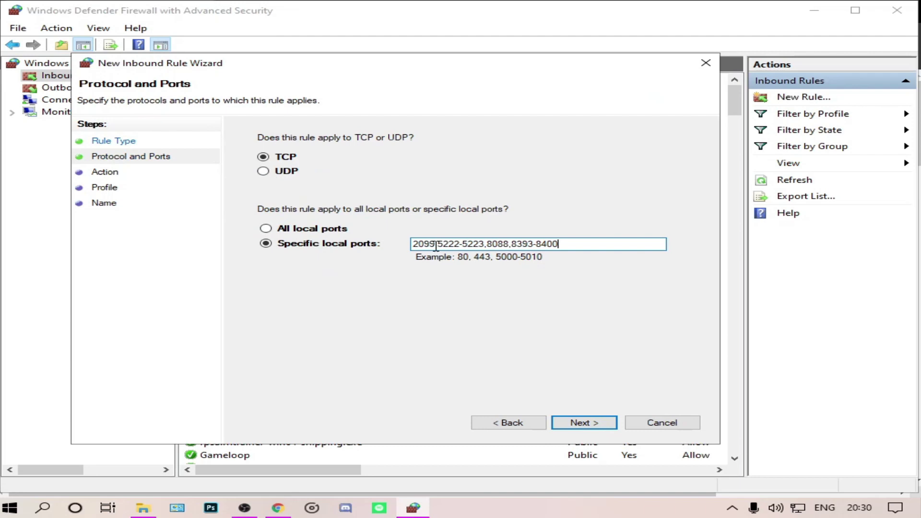
{"action": "left_click", "coordinate": [566, 421]}
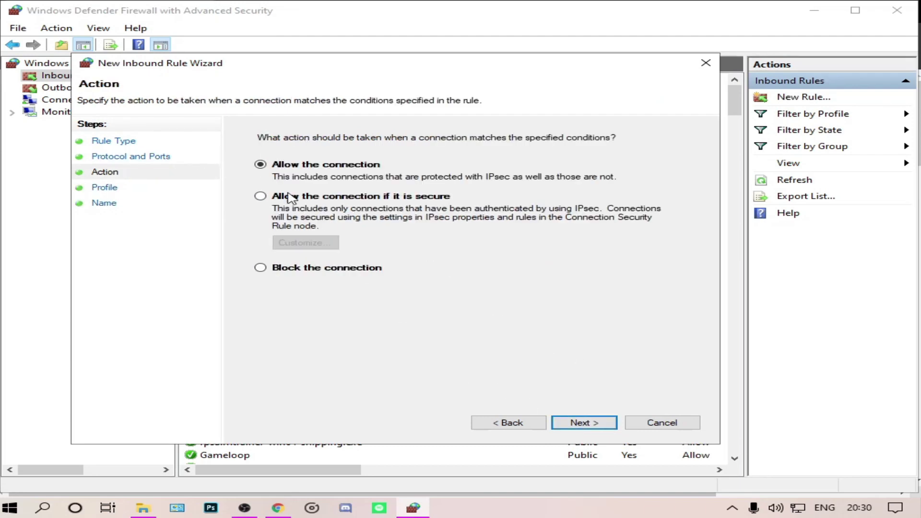
{"action": "left_click", "coordinate": [603, 429]}
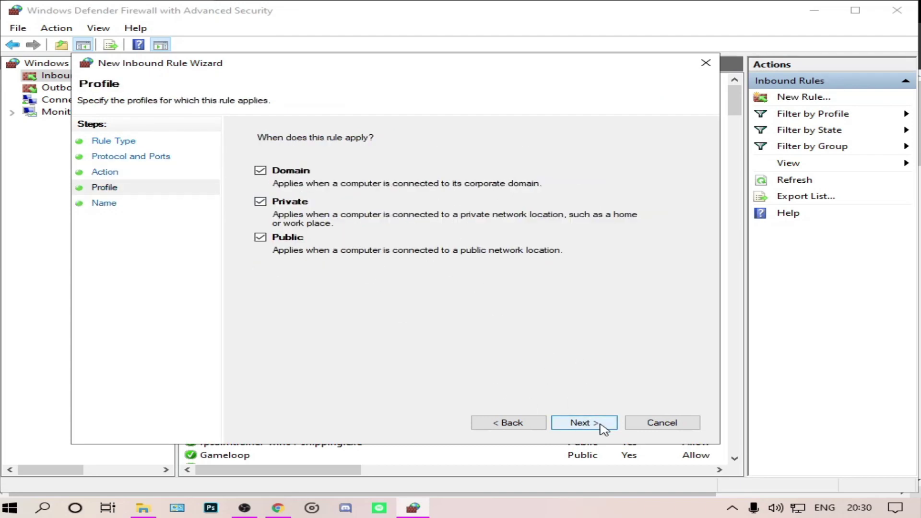
{"action": "left_click", "coordinate": [595, 430]}
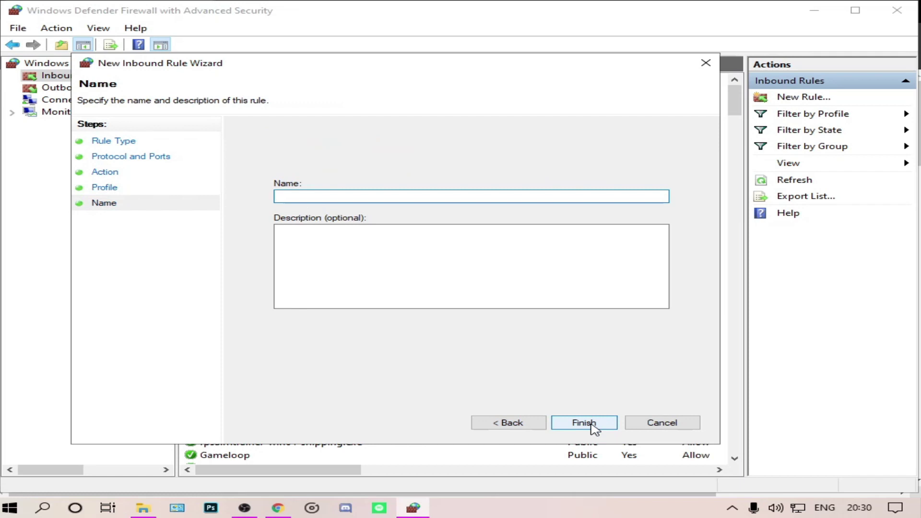
{"action": "type", "text": "Valorant TC"}
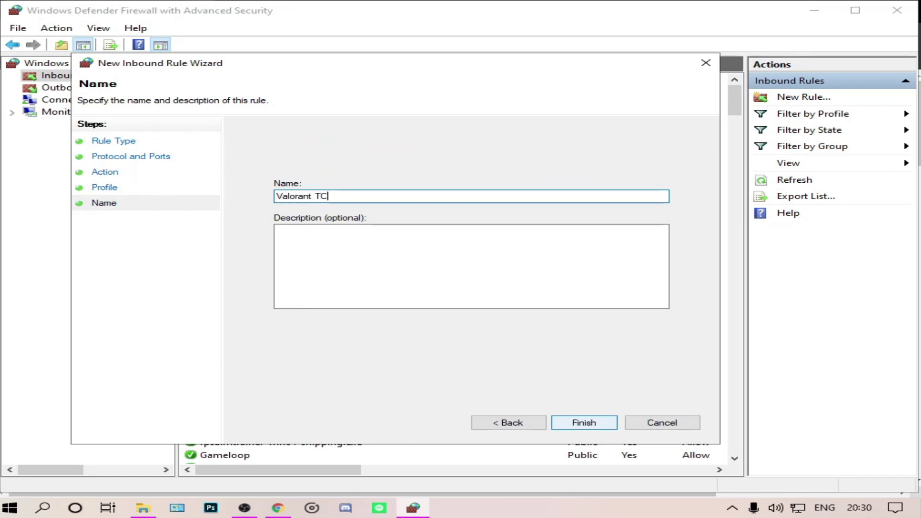
{"action": "type", "text": "P"}
{"action": "key", "text": "Return"}
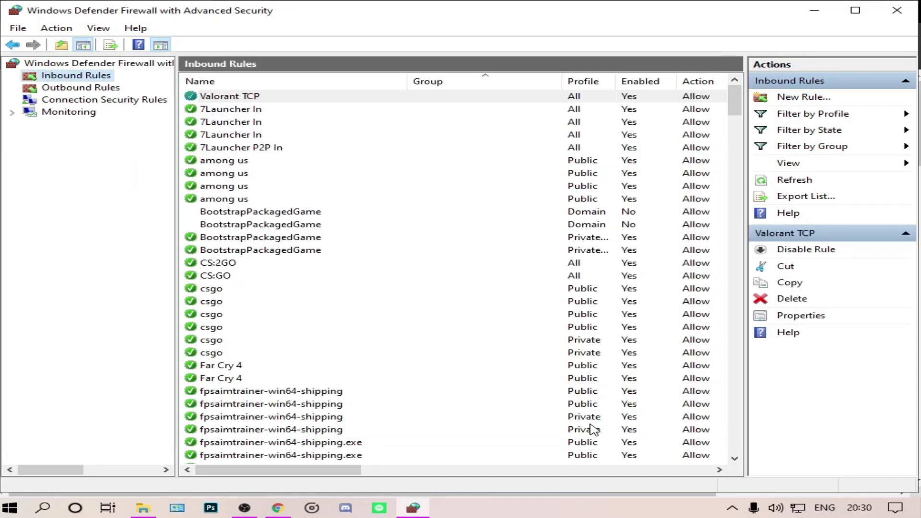
Step: Close the firewall and copy the UDP port list 7000-7500,8088 from Chrome's results
{"action": "left_click", "coordinate": [893, 11]}
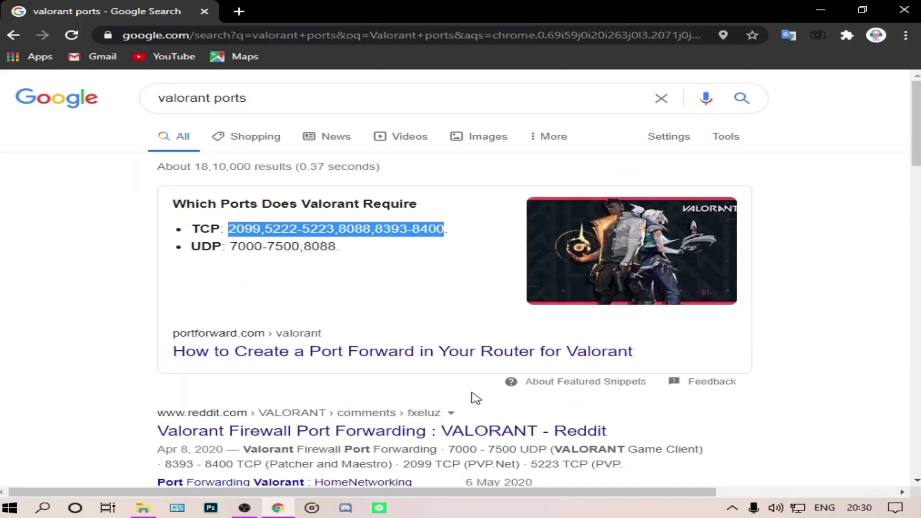
{"action": "left_click", "coordinate": [230, 262]}
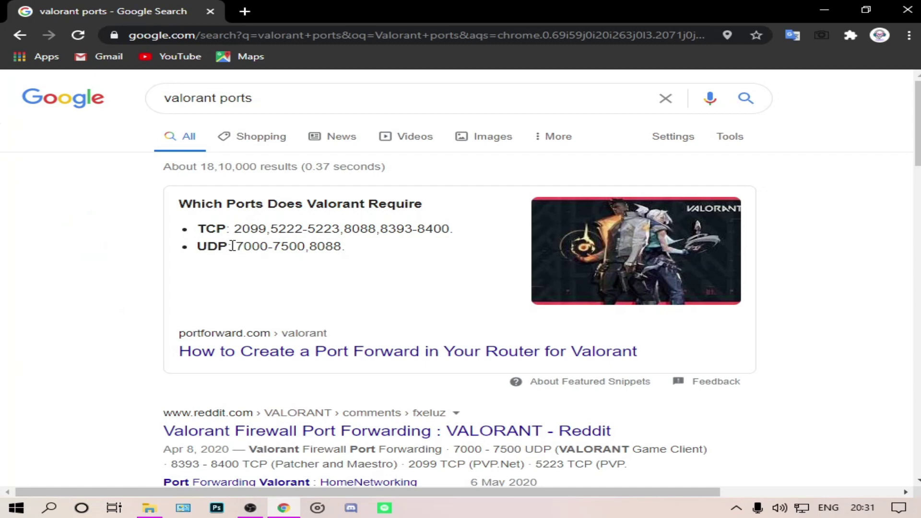
{"action": "left_click_drag", "start_coordinate": [232, 245], "coordinate": [342, 247]}
{"action": "right_click", "coordinate": [319, 247]}
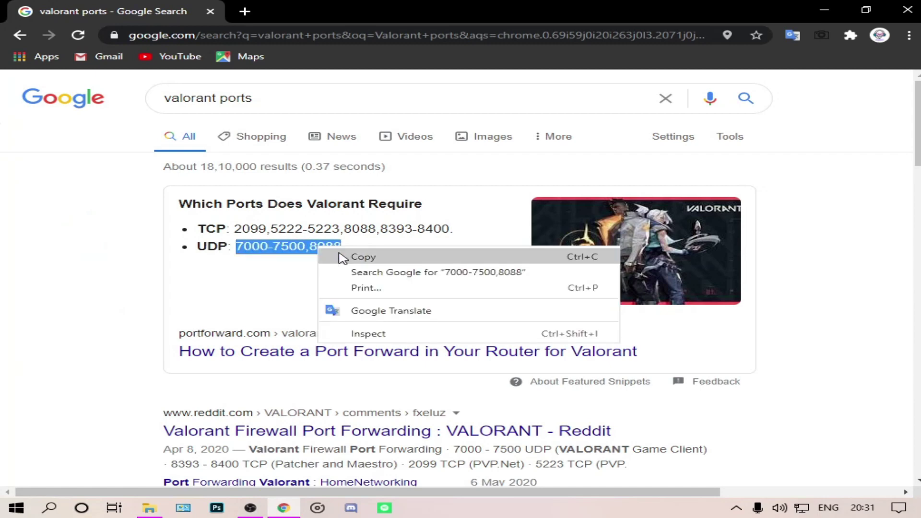
{"action": "left_click", "coordinate": [343, 258]}
{"action": "key", "text": "super"}
Step: Reopen Windows Defender Firewall with Advanced Security via 'fire' search and show Inbound Rules
{"action": "type", "text": "fir"}
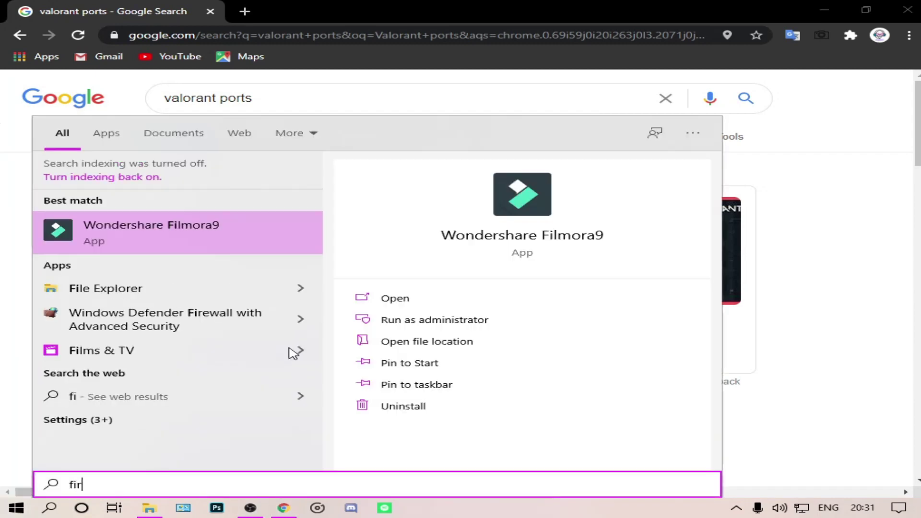
{"action": "type", "text": "e"}
{"action": "key", "text": "Down"}
{"action": "key", "text": "Return"}
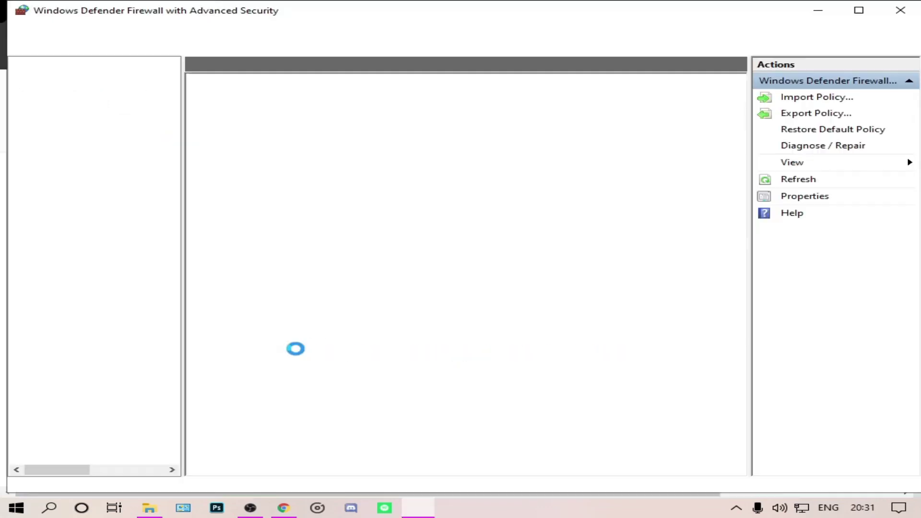
{"action": "left_click", "coordinate": [77, 76]}
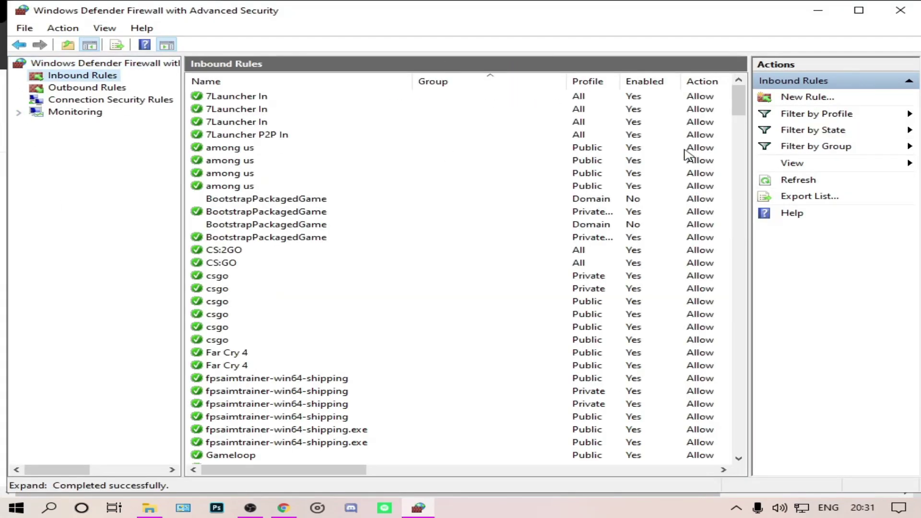
Step: Create allowed inbound rule 'Valorant UDP' for UDP ports 7000-7500,8088, then close the firewall
{"action": "left_click", "coordinate": [808, 97]}
{"action": "left_click", "coordinate": [288, 203]}
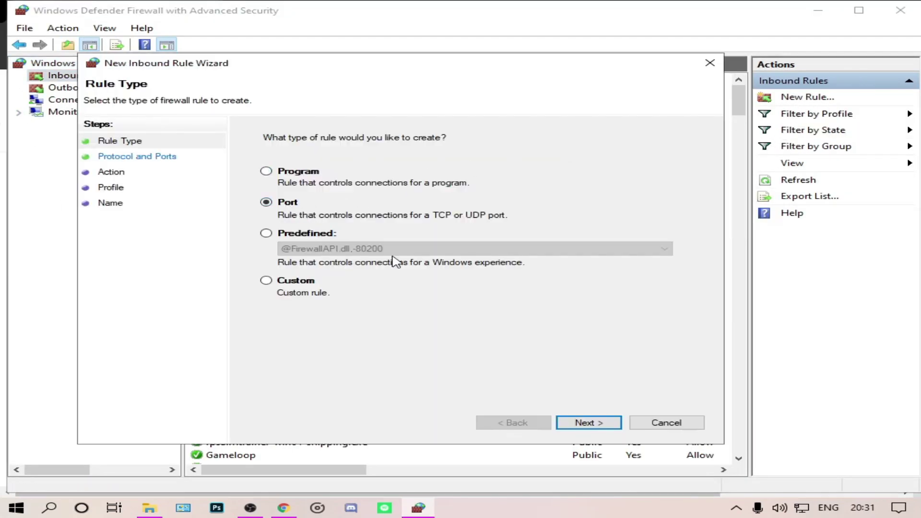
{"action": "left_click", "coordinate": [586, 423]}
{"action": "left_click", "coordinate": [292, 172]}
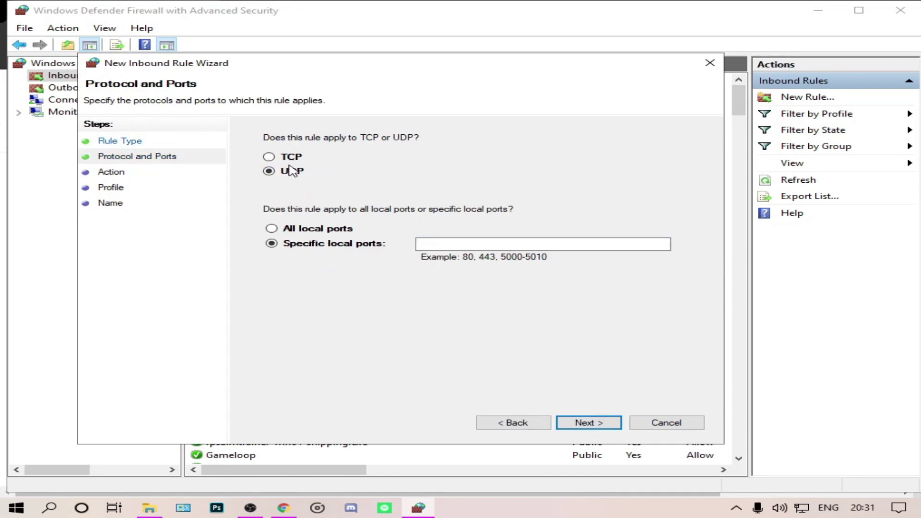
{"action": "left_click", "coordinate": [468, 246]}
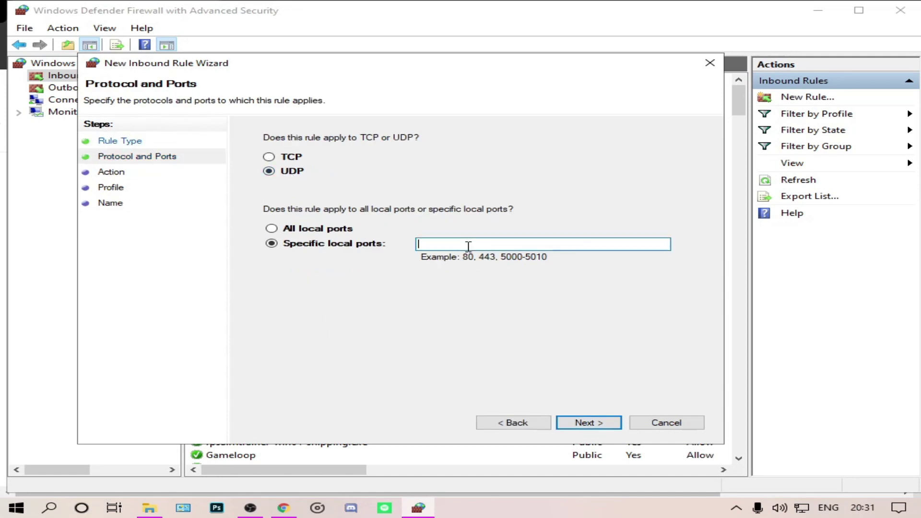
{"action": "key", "text": "ctrl+v"}
{"action": "key", "text": "Return"}
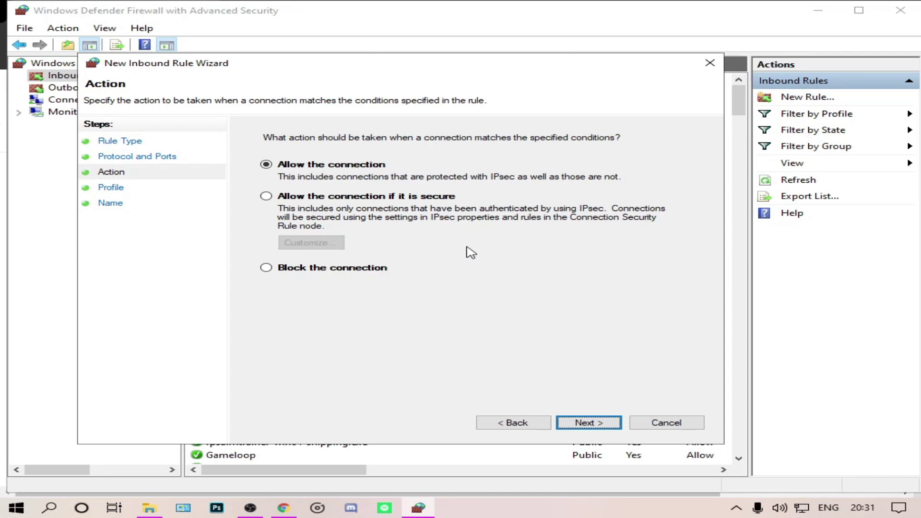
{"action": "left_click", "coordinate": [585, 424]}
{"action": "left_click", "coordinate": [585, 423]}
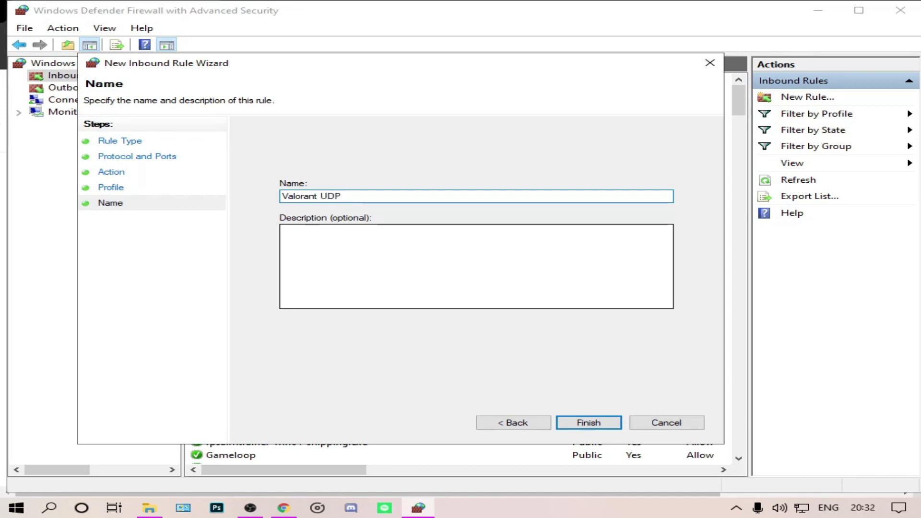
{"action": "key", "text": "Return"}
{"action": "left_click", "coordinate": [898, 11]}
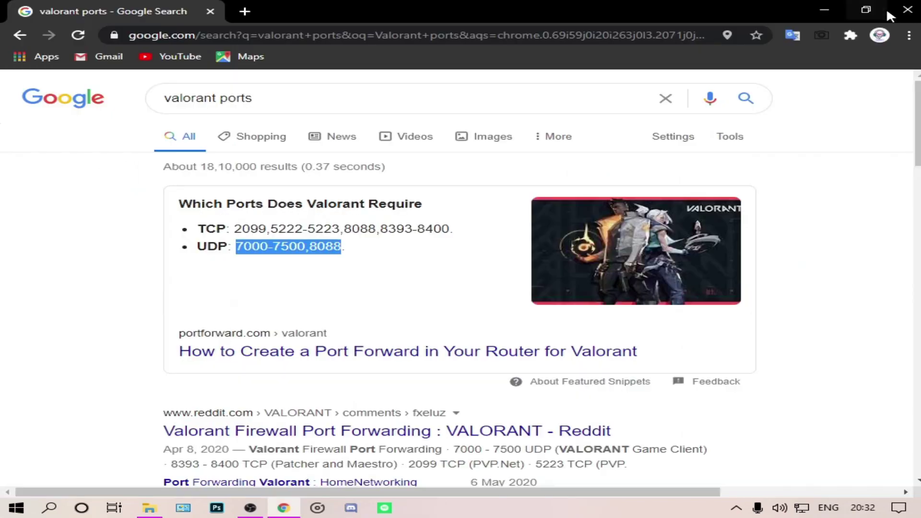
Step: Close Chrome and open Network & Internet settings from the tray network icon
{"action": "left_click", "coordinate": [904, 10]}
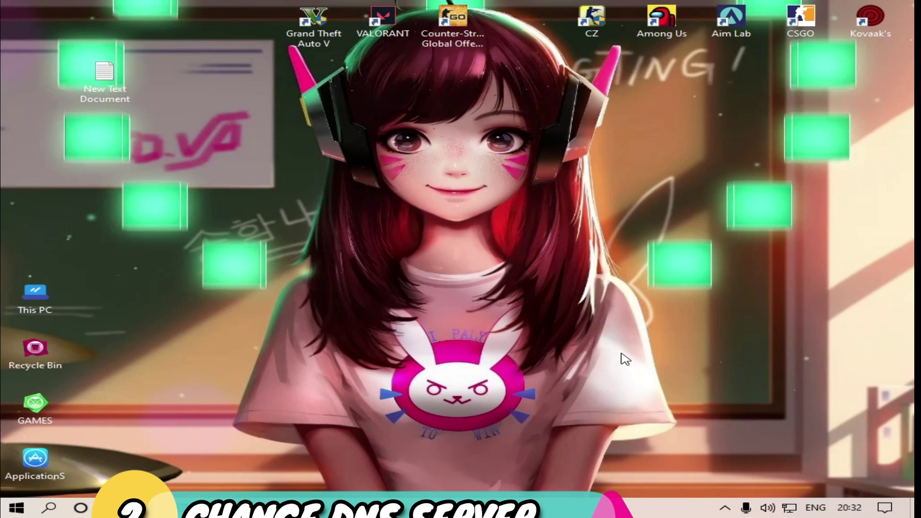
{"action": "left_click", "coordinate": [790, 508]}
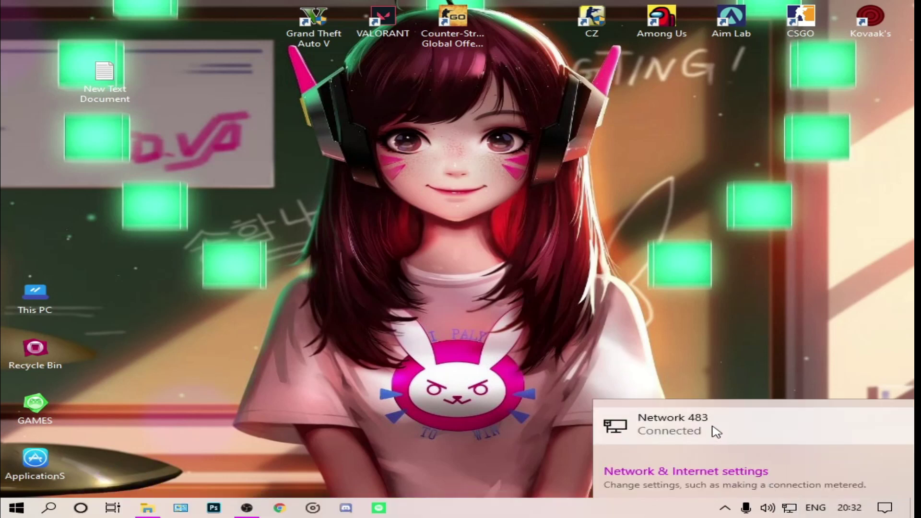
{"action": "left_click", "coordinate": [703, 472]}
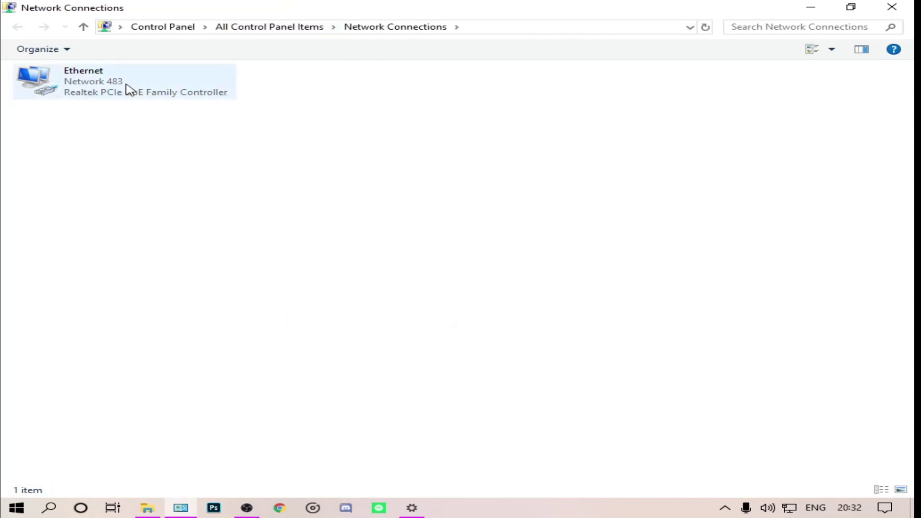
Step: Open the Ethernet adapter's properties and select Internet Protocol Version 4 (TCP/IPv4)
{"action": "left_click", "coordinate": [129, 89]}
{"action": "right_click", "coordinate": [126, 82]}
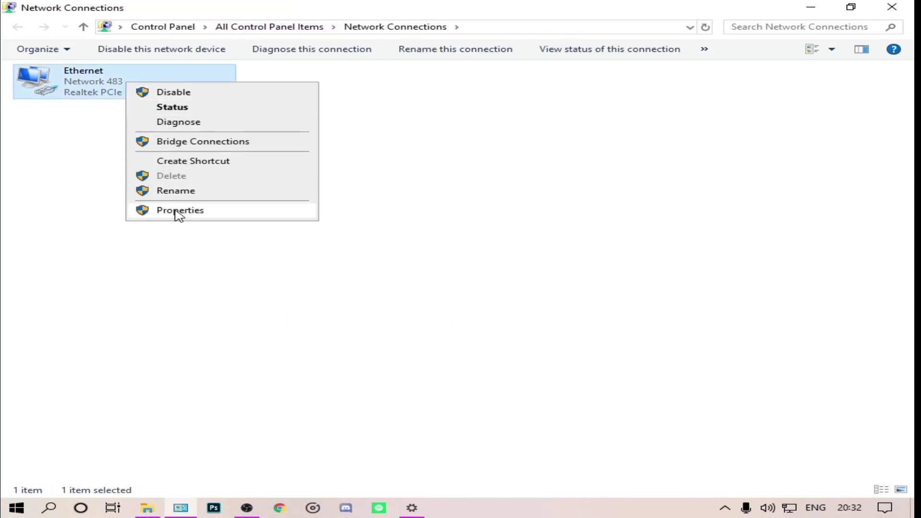
{"action": "left_click", "coordinate": [177, 210]}
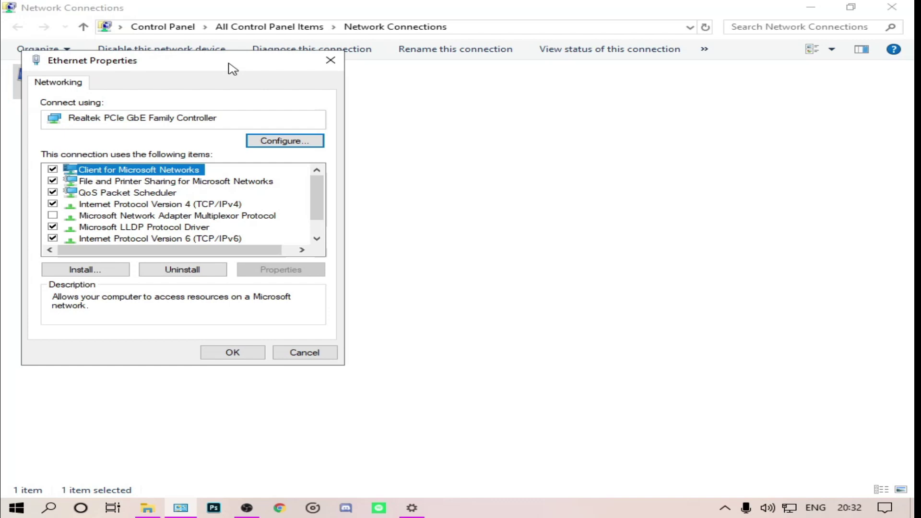
{"action": "left_click_drag", "start_coordinate": [230, 67], "coordinate": [518, 94]}
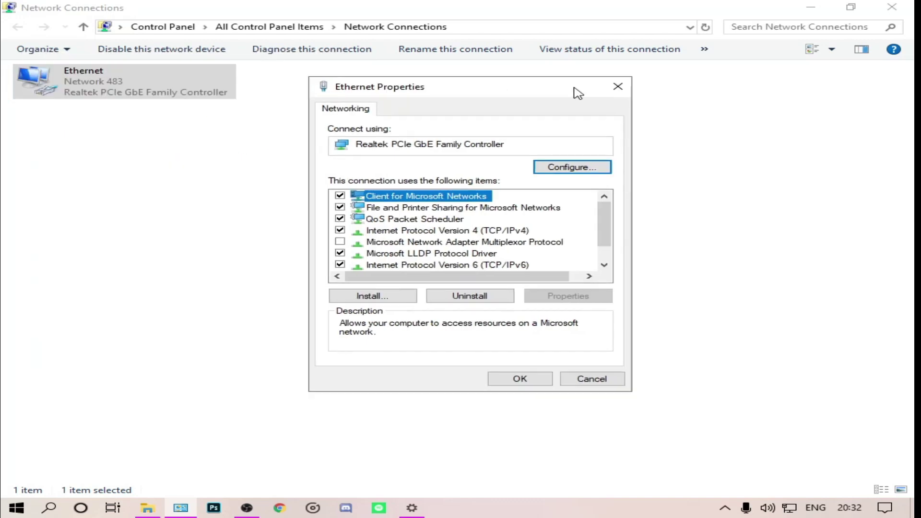
{"action": "left_click", "coordinate": [399, 232]}
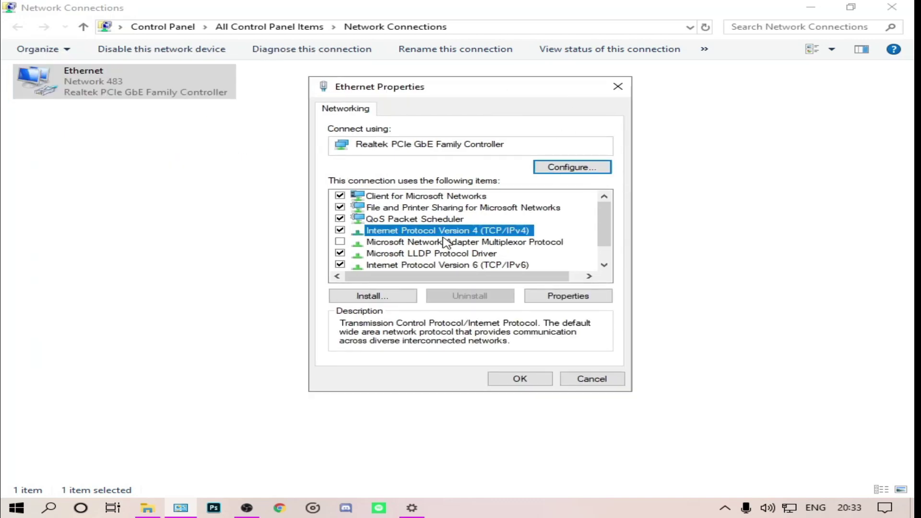
{"action": "key", "text": "super"}
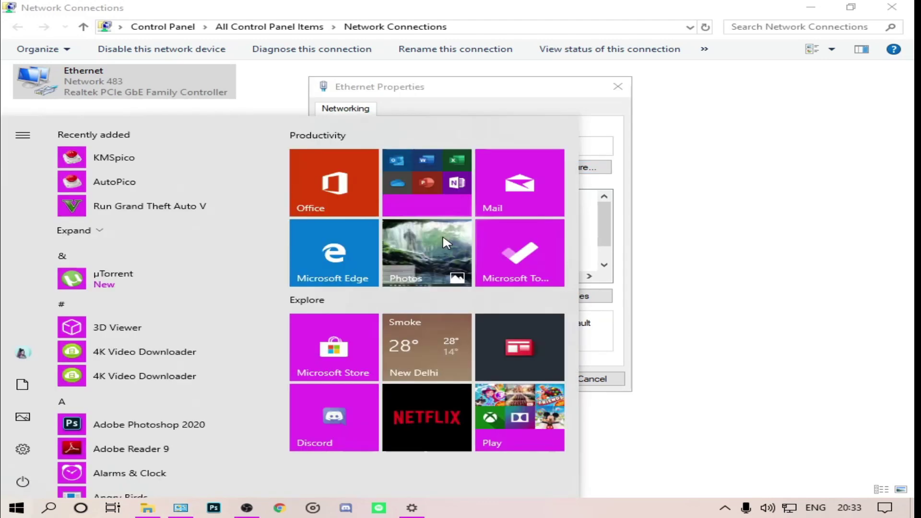
Step: Ping 1.1.1.1 and 8.8.8.8 in Command Prompt (about 59 ms and 58 ms, 0% loss)
{"action": "type", "text": "cmd"}
{"action": "left_click", "coordinate": [443, 237]}
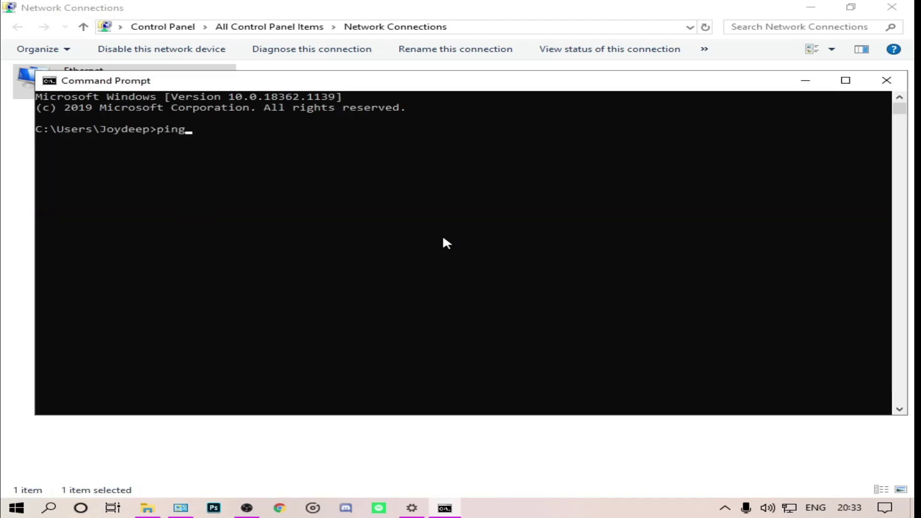
{"action": "type", "text": "ping"}
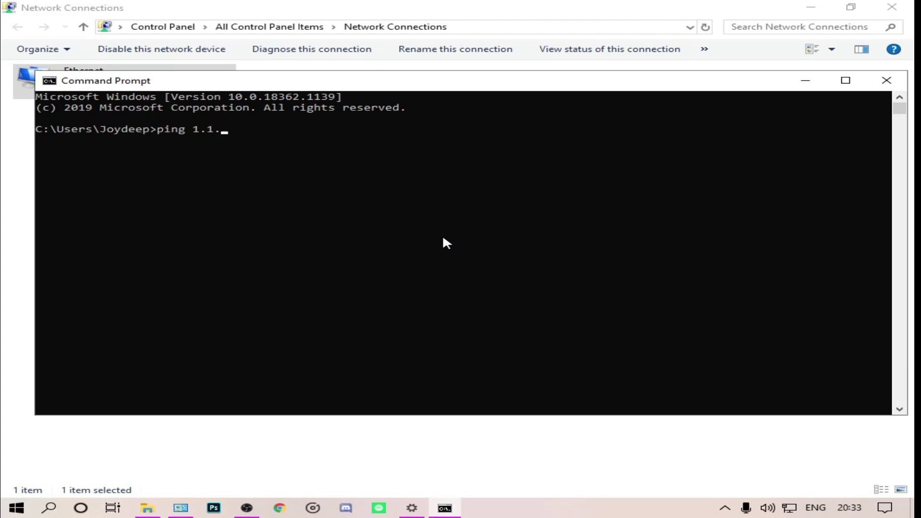
{"action": "key", "text": "Return"}
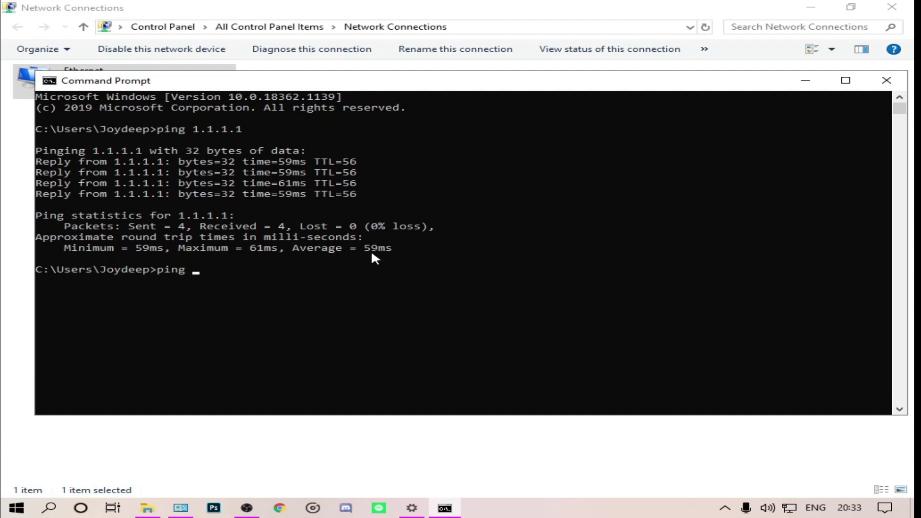
{"action": "type", "text": ".8.8.8"}
{"action": "key", "text": "Return"}
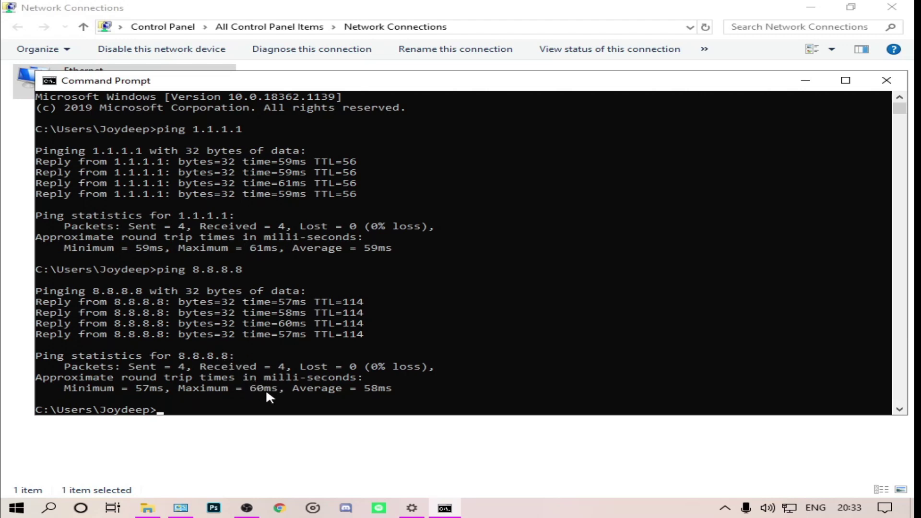
Step: Set Ethernet IPv4 DNS servers to 8.8.8.8 and 8.8.4.4, then close the properties and Network Connections
{"action": "left_click", "coordinate": [887, 81]}
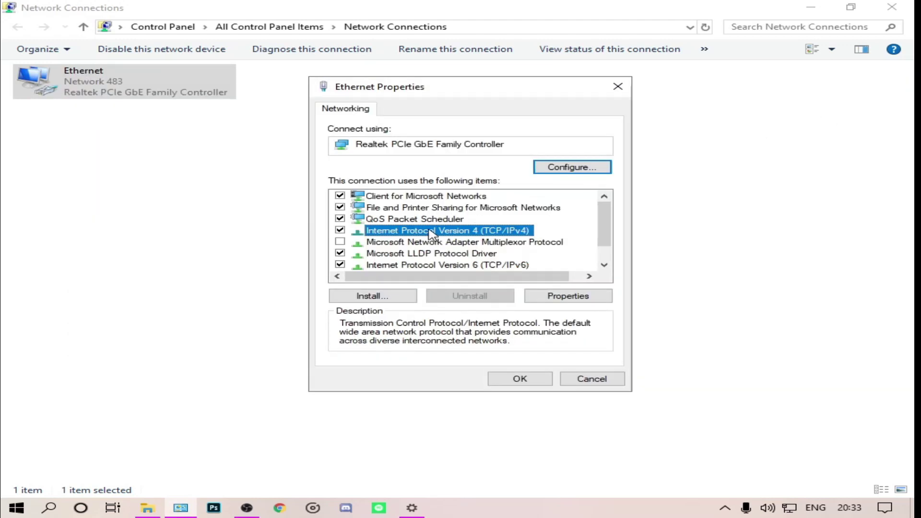
{"action": "left_click", "coordinate": [470, 231]}
{"action": "left_click", "coordinate": [559, 296]}
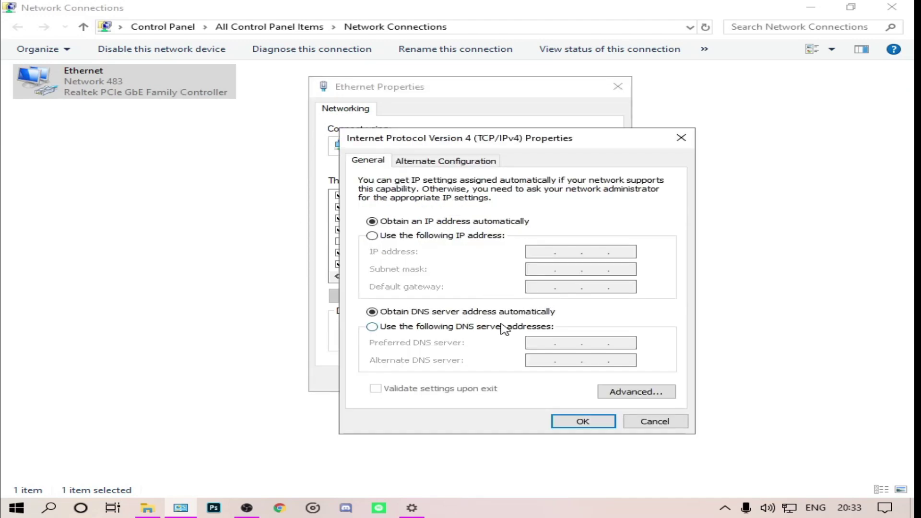
{"action": "left_click", "coordinate": [408, 331]}
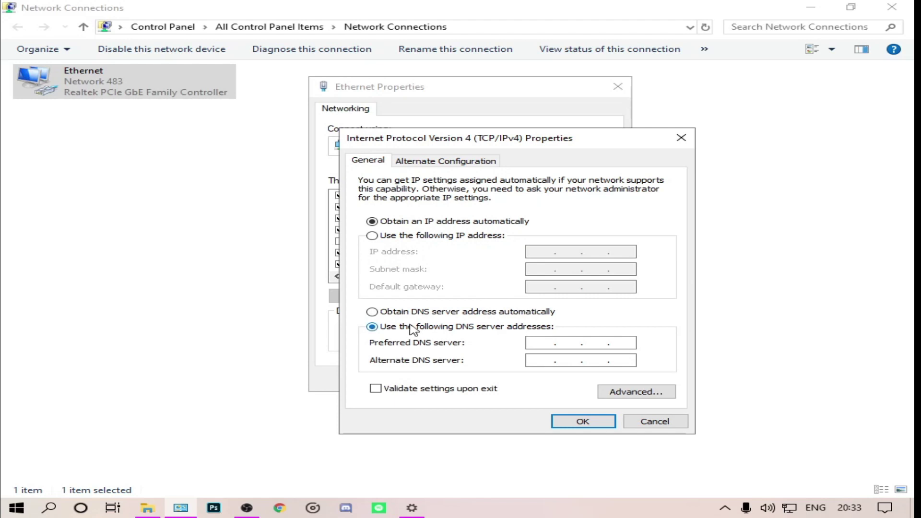
{"action": "left_click", "coordinate": [543, 343]}
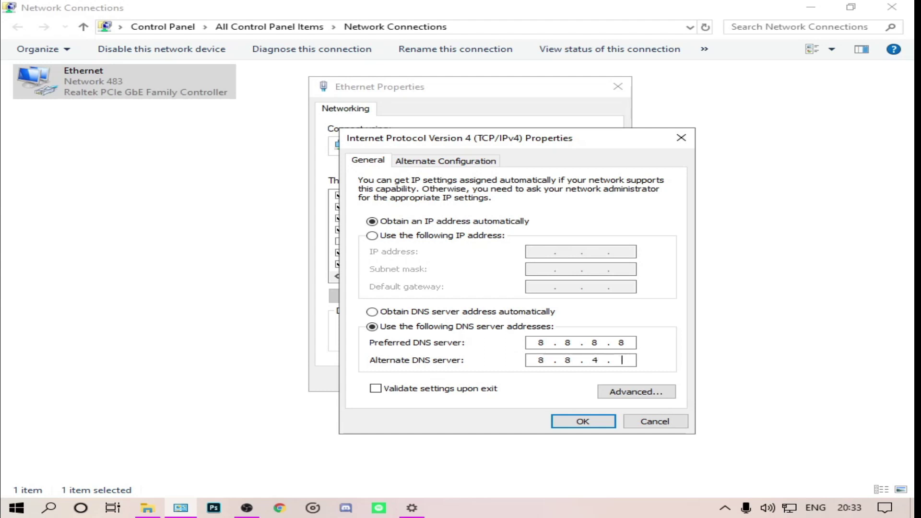
{"action": "left_click", "coordinate": [584, 422]}
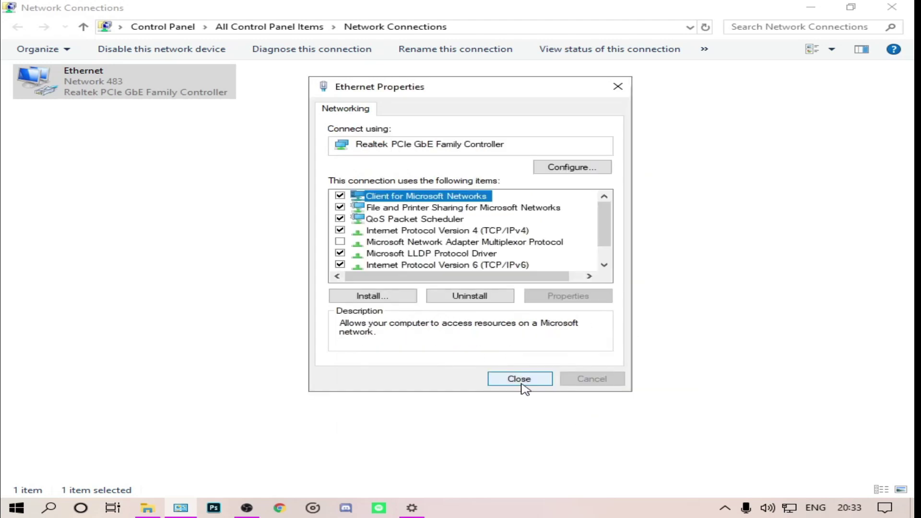
{"action": "left_click", "coordinate": [519, 379]}
{"action": "left_click", "coordinate": [471, 86]}
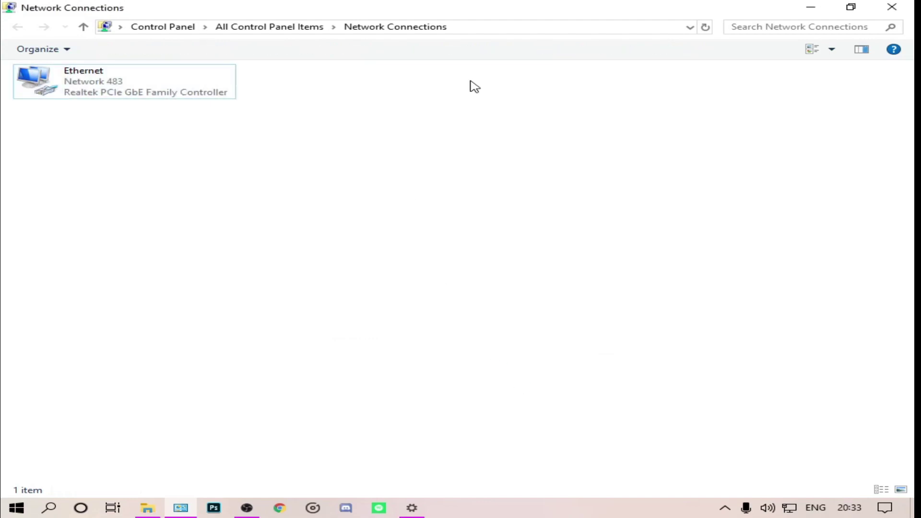
Step: Close the leftover network settings windows and refresh the desktop
{"action": "left_click", "coordinate": [893, 7]}
{"action": "left_click", "coordinate": [893, 10]}
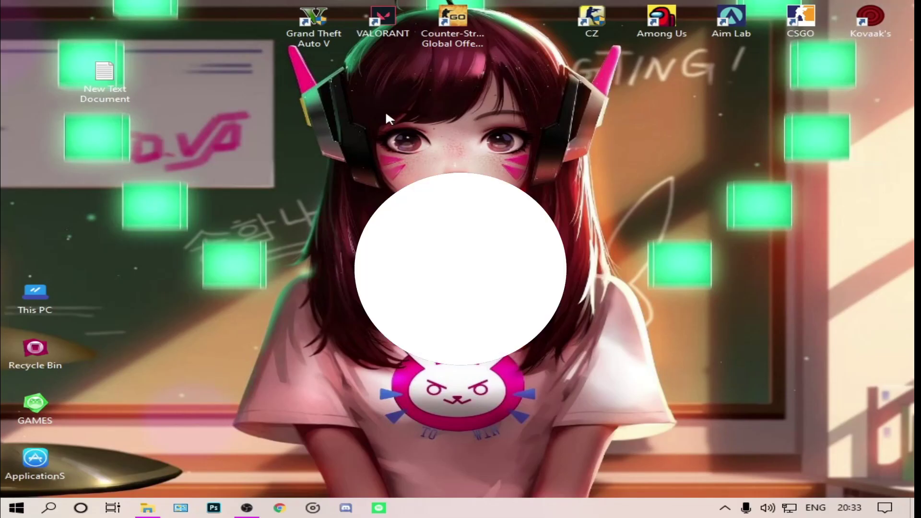
{"action": "right_click", "coordinate": [309, 102]}
{"action": "left_click", "coordinate": [336, 142]}
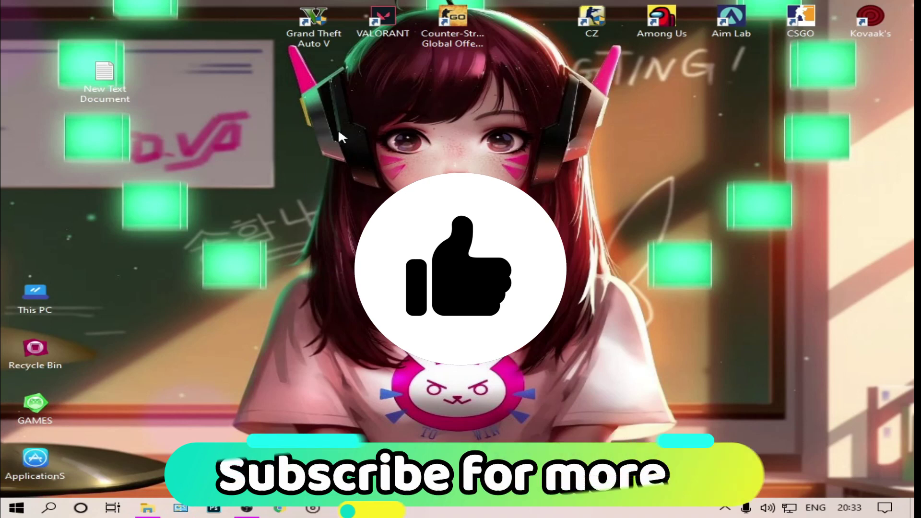